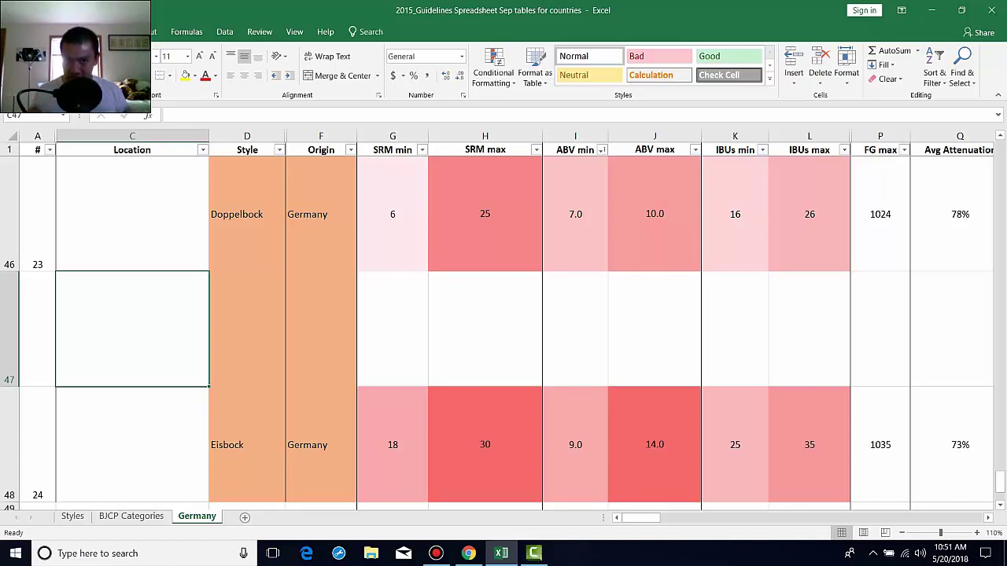
pyautogui.scroll(4, 503, 314)
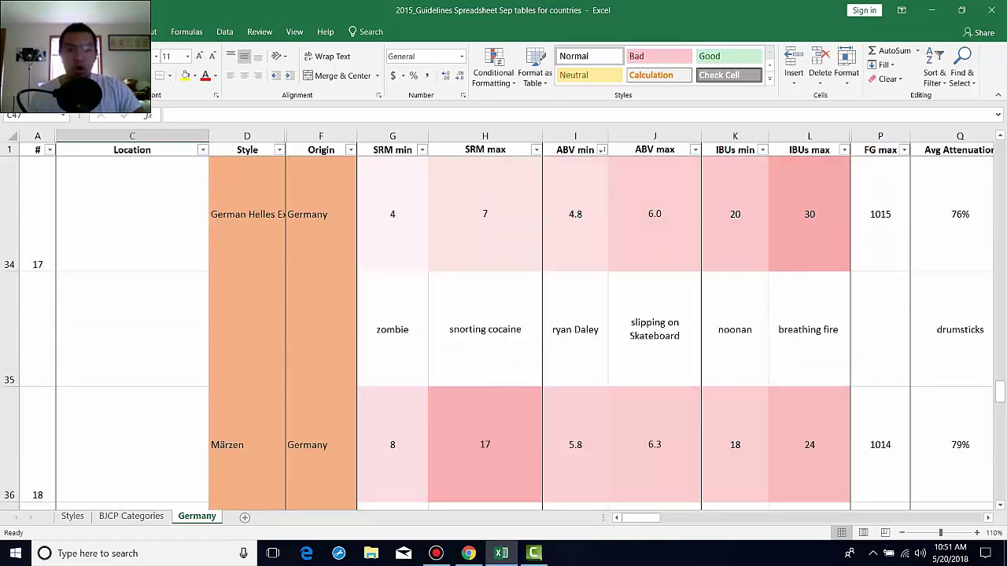
pyautogui.scroll(-4, 503, 330)
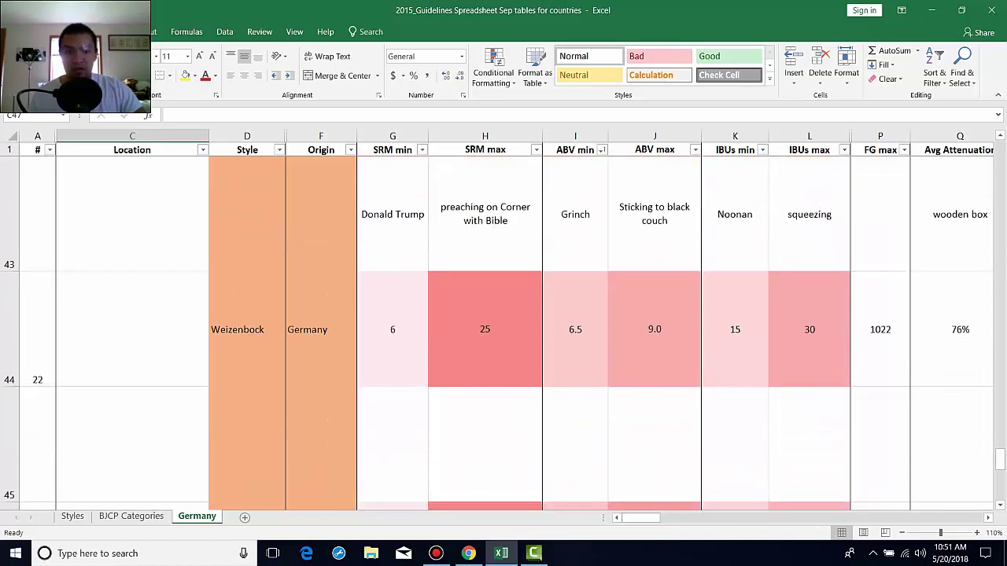
pyautogui.scroll(-2, 504, 330)
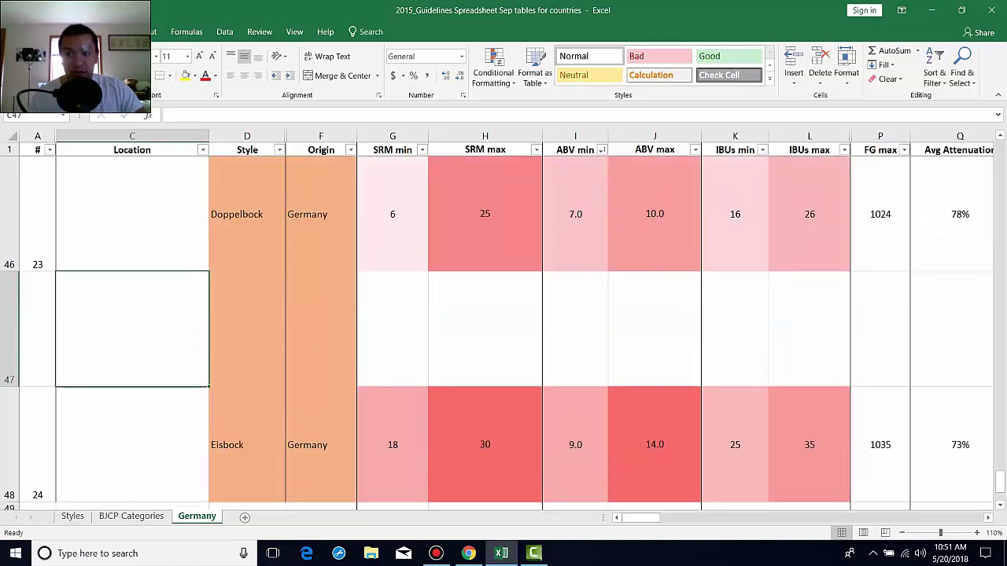
pyautogui.moveTo(1000, 482); pyautogui.dragTo(1000, 477)
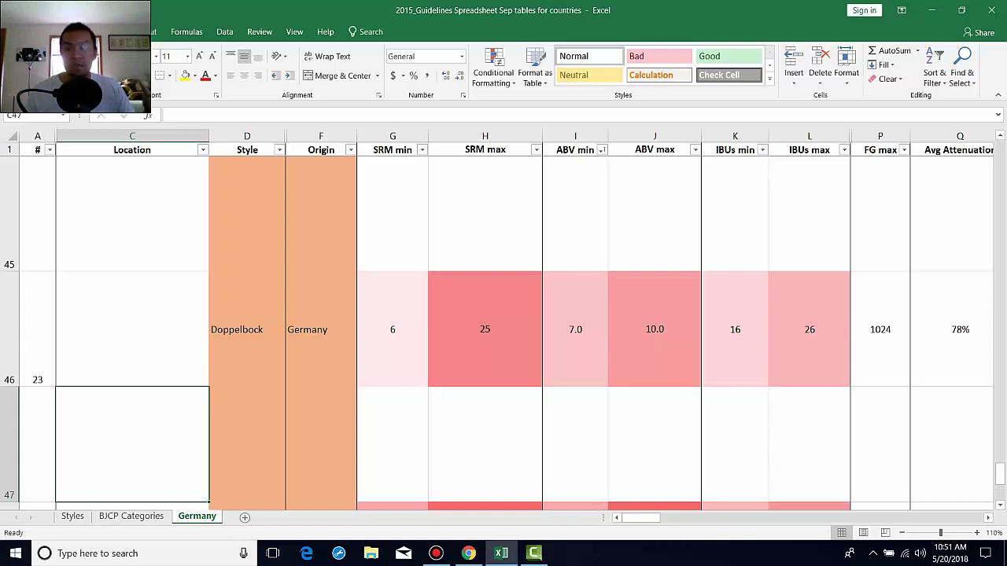
pyautogui.moveTo(1000, 473); pyautogui.dragTo(1000, 477)
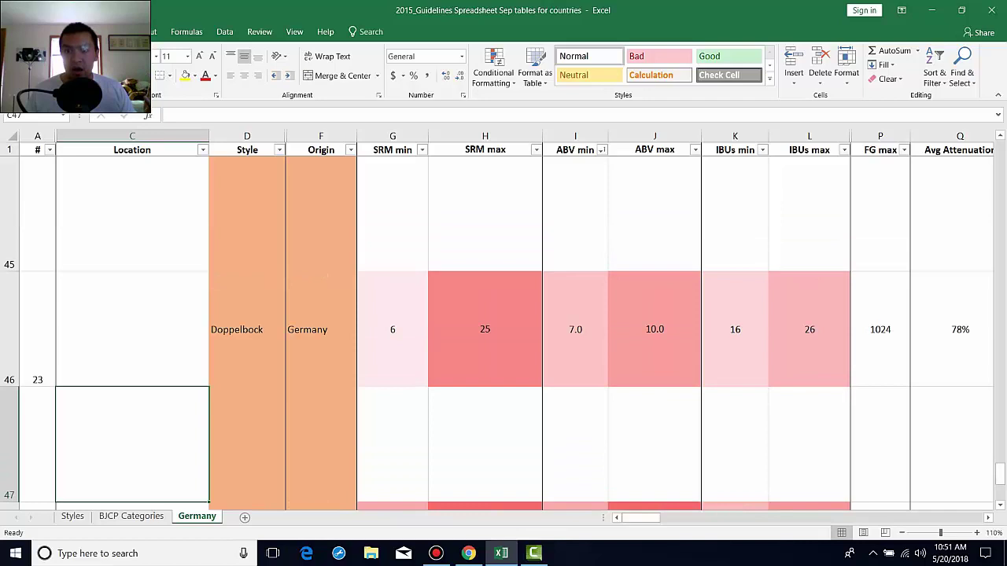
pyautogui.click(999, 506)
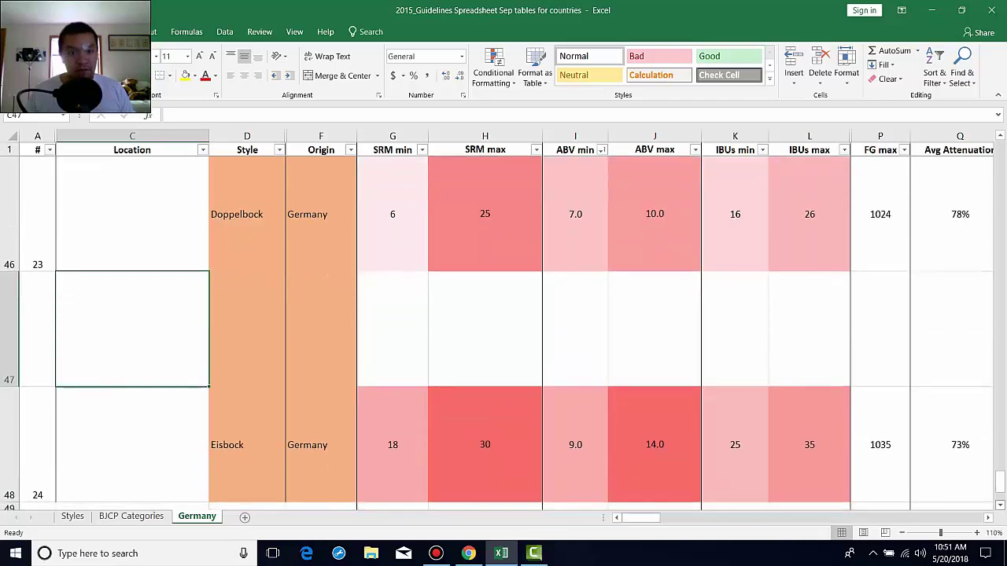
# - Enter "Dog Block" as the memory image in the Style cell of row 47, below Doppelbock
pyautogui.click(247, 328)
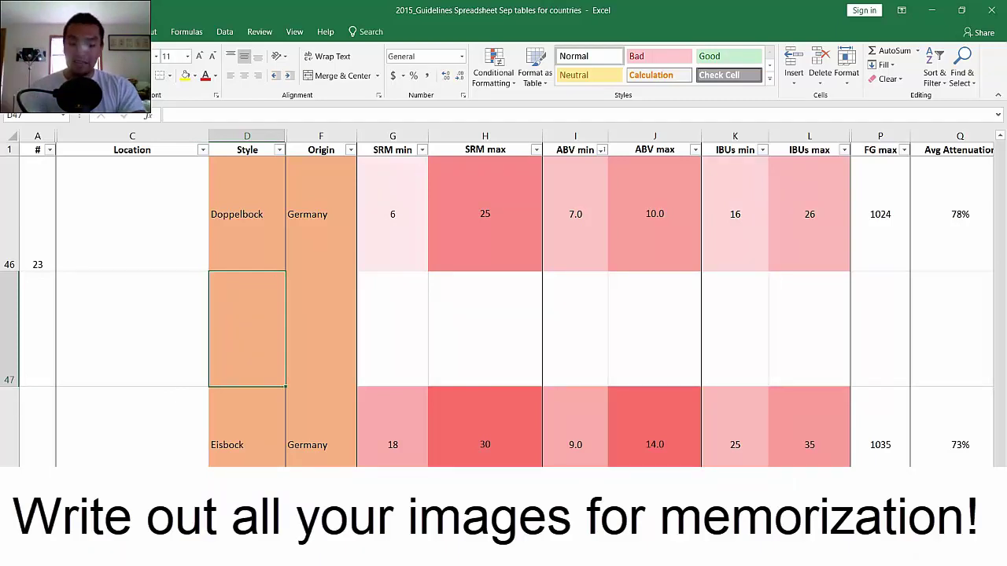
pyautogui.write('Dog ')
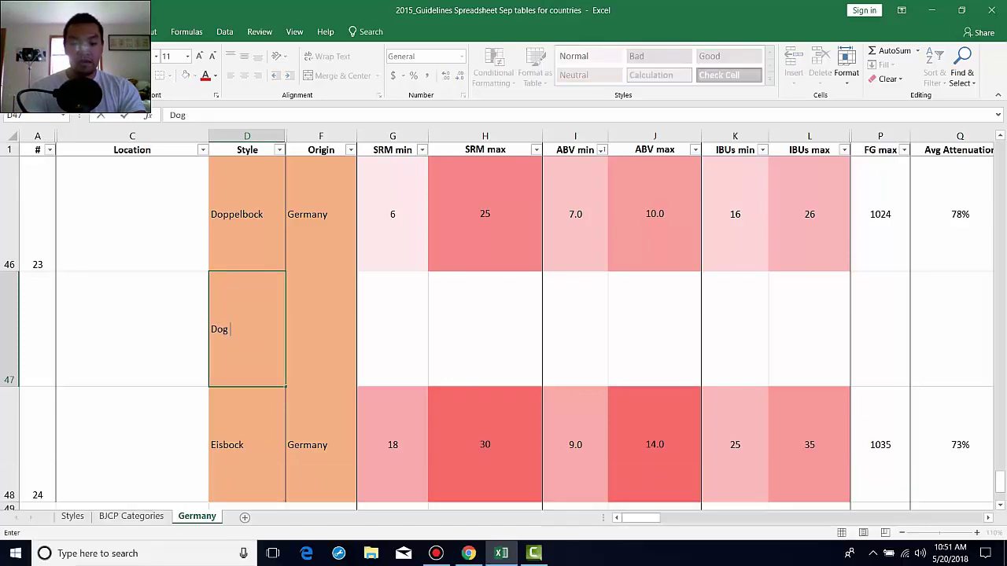
pyautogui.write('Block')
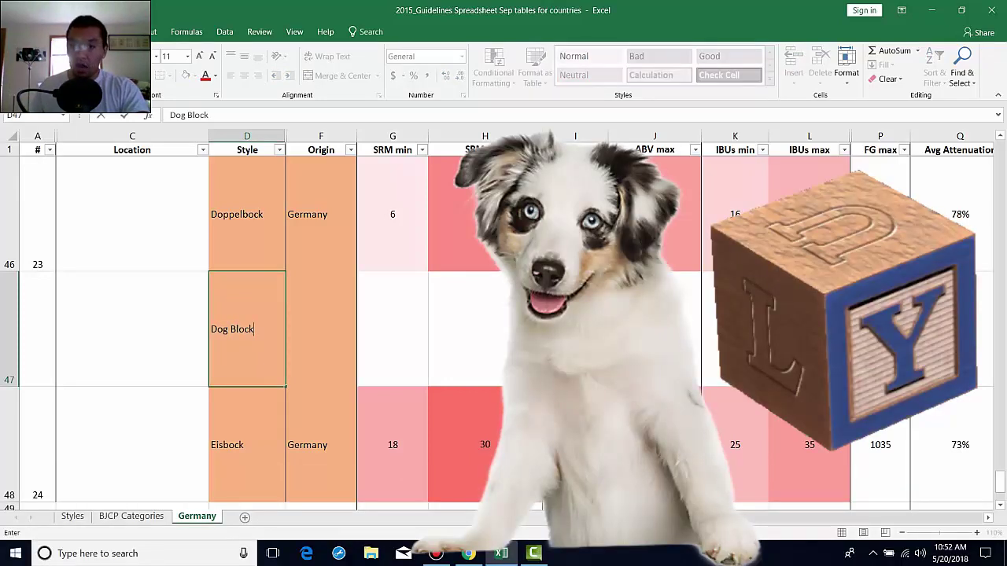
# - In row 47, enter the image person's name under SRM min and "Marrying a cake" under SRM max
pyautogui.click(393, 329)
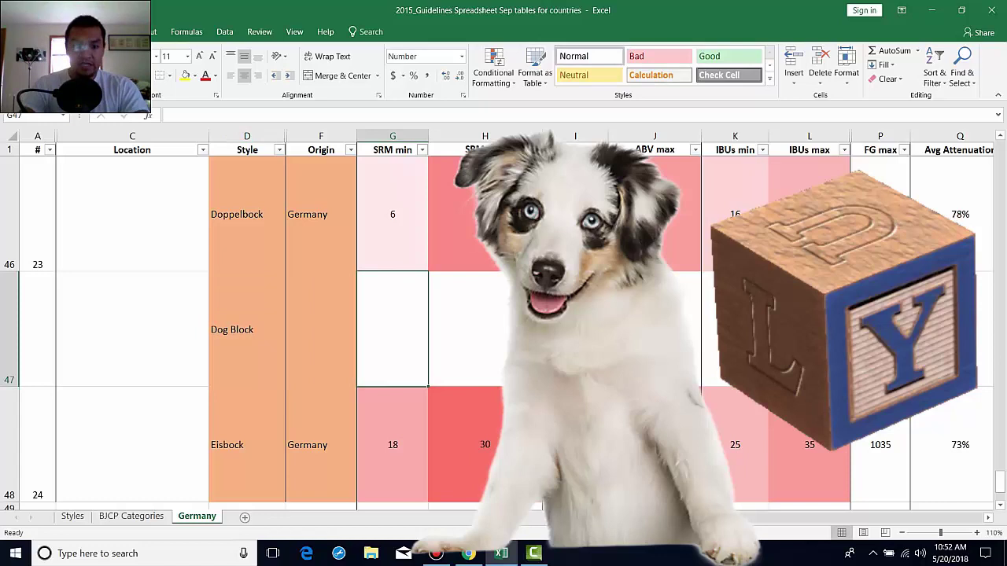
pyautogui.write('Shane')
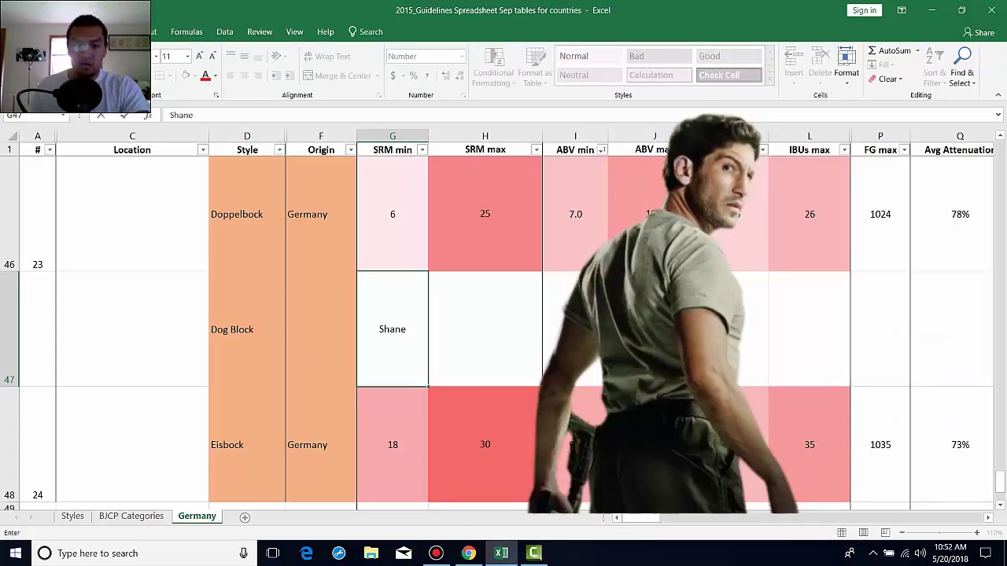
pyautogui.press('Tab')
pyautogui.write('Mar')
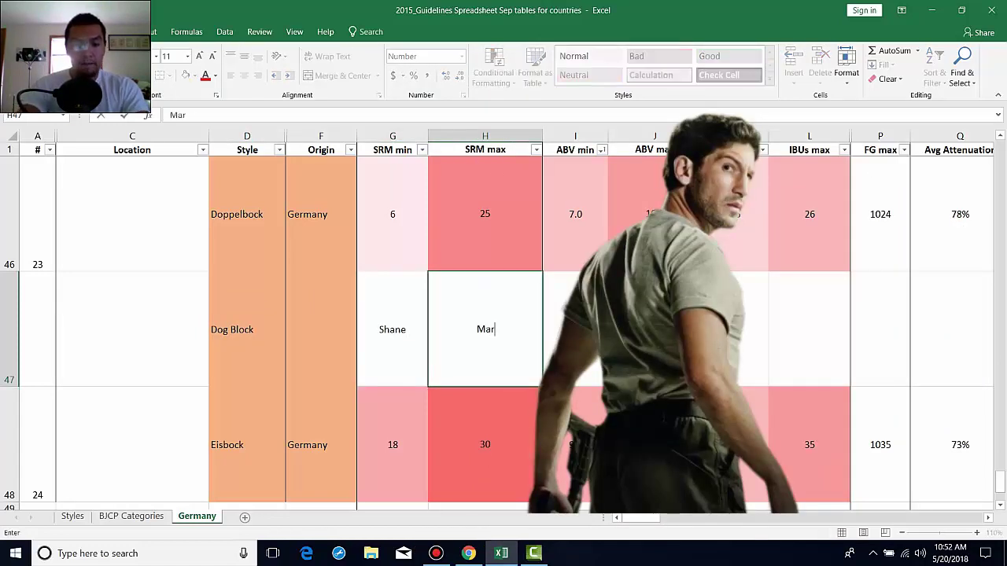
pyautogui.write('rying a cake')
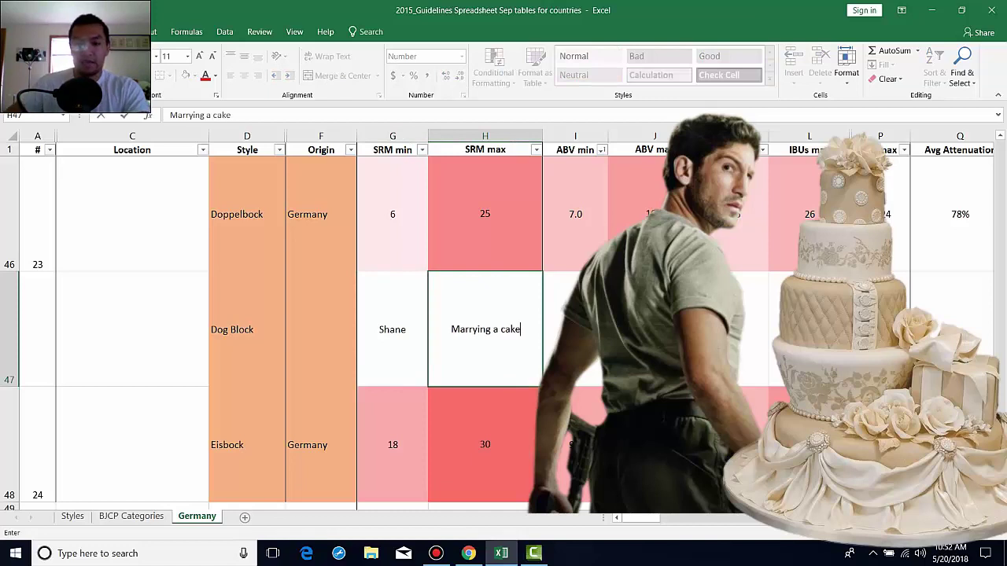
pyautogui.press('Tab')
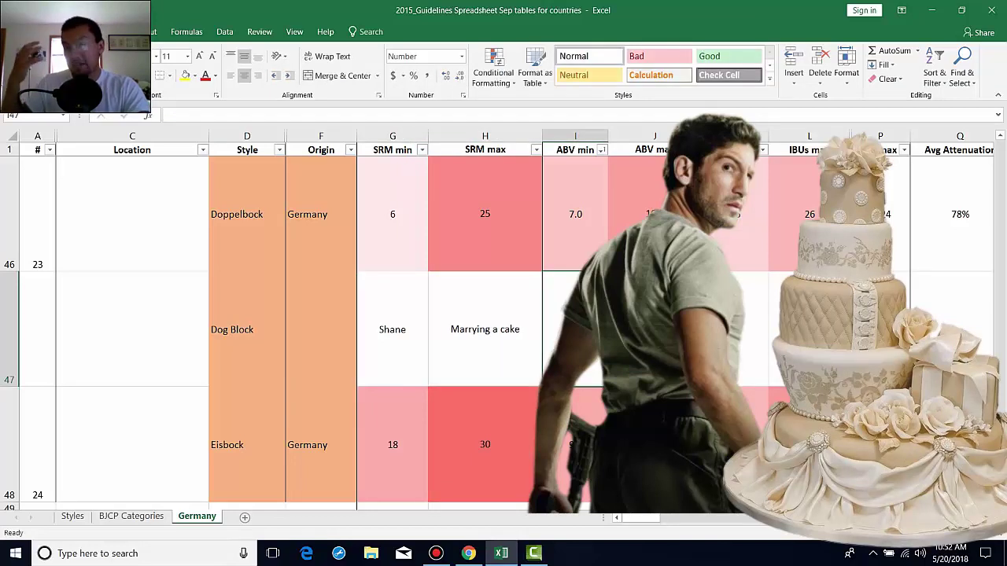
# - In row 47, enter the image person's name under ABV min and "eating a candle" under ABV max
pyautogui.write('Cooper')
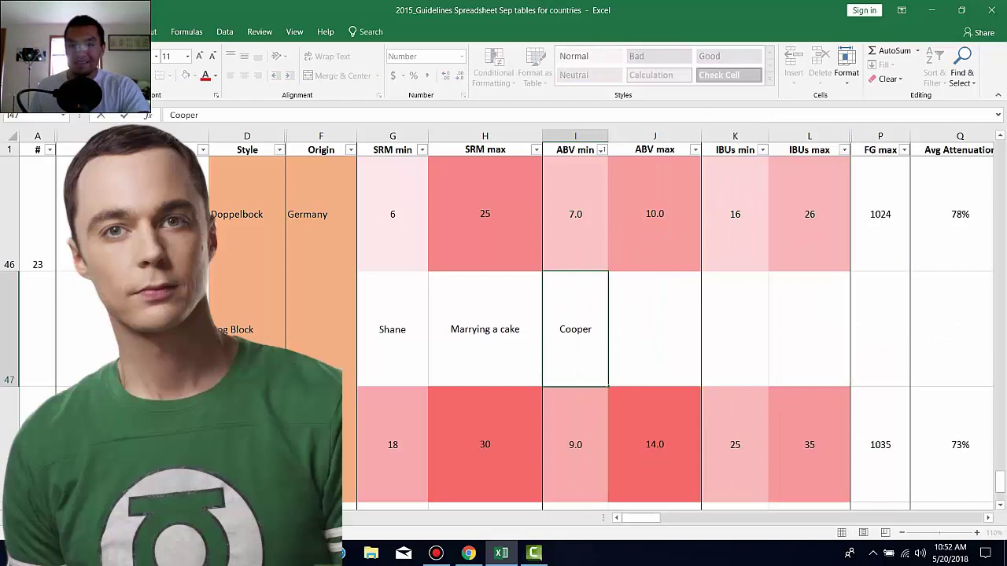
pyautogui.press('Tab')
pyautogui.write('ea')
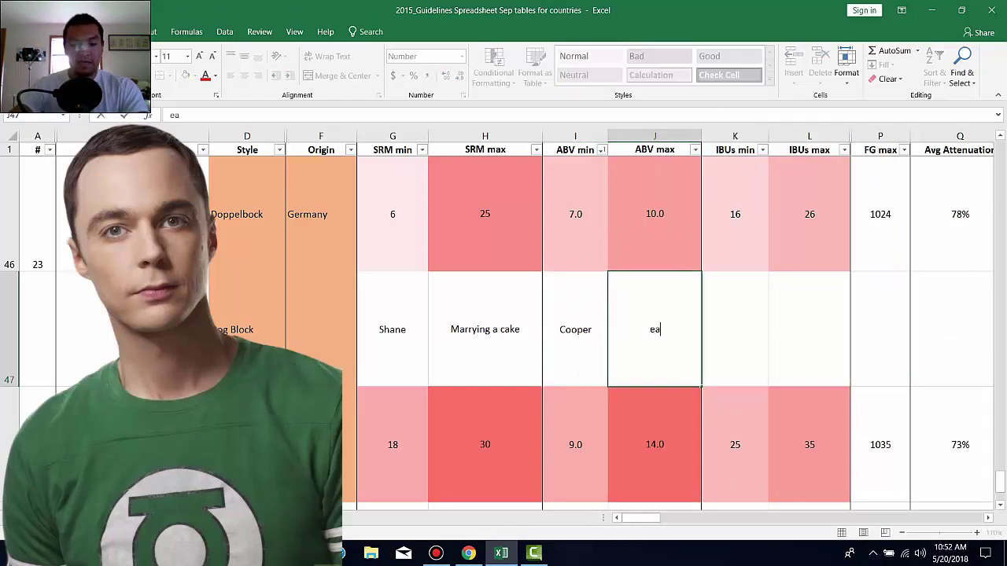
pyautogui.write('ting  a candle')
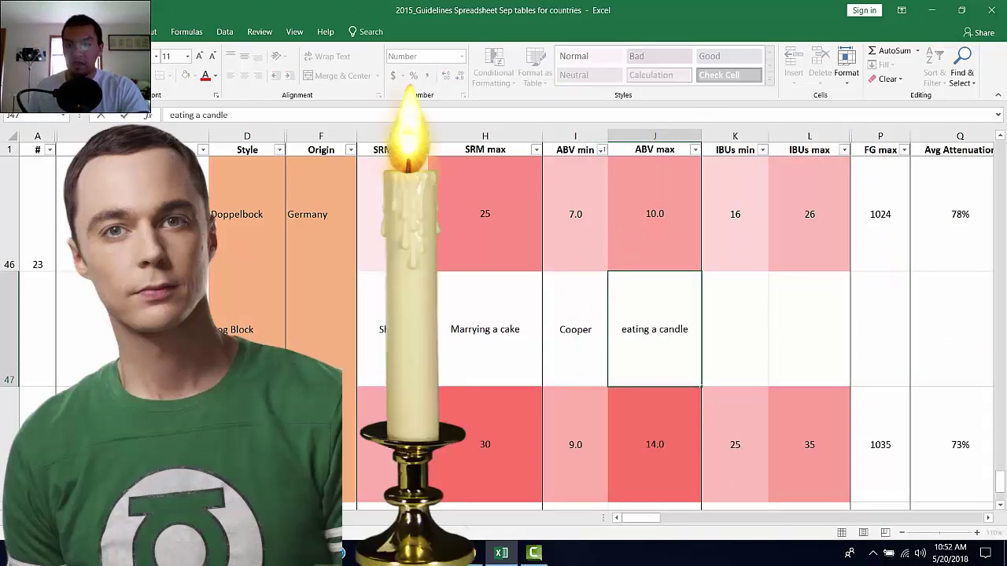
pyautogui.press('Tab')
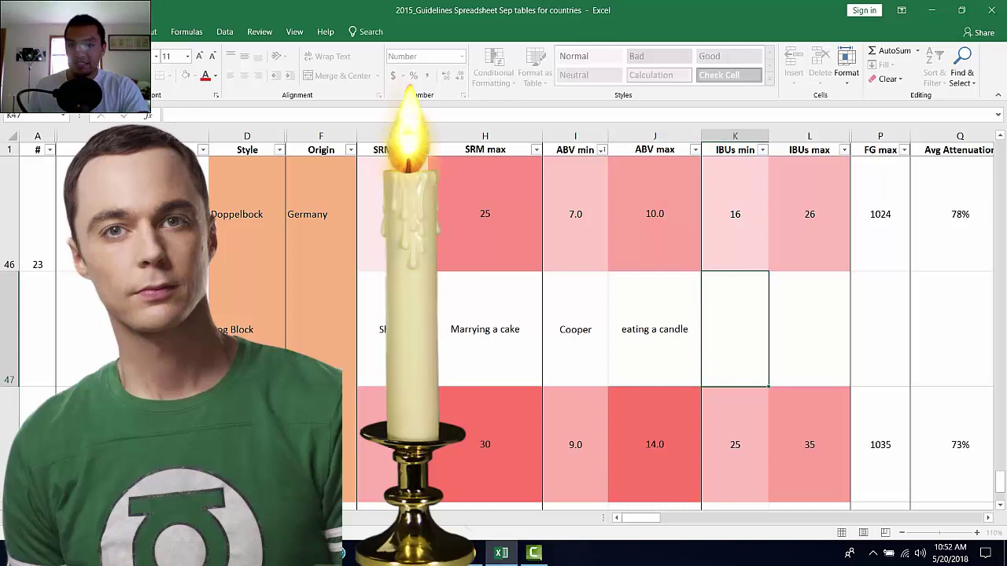
# - In row 47, enter the image person's name under IBUs min and "Showering" under IBUs max
pyautogui.write('David')
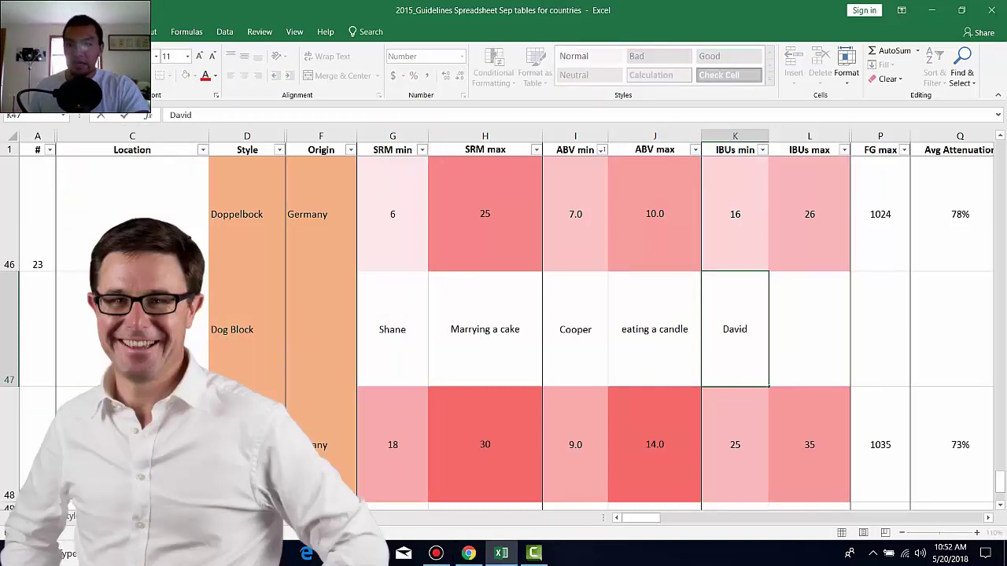
pyautogui.press('Tab')
pyautogui.write('SHow')
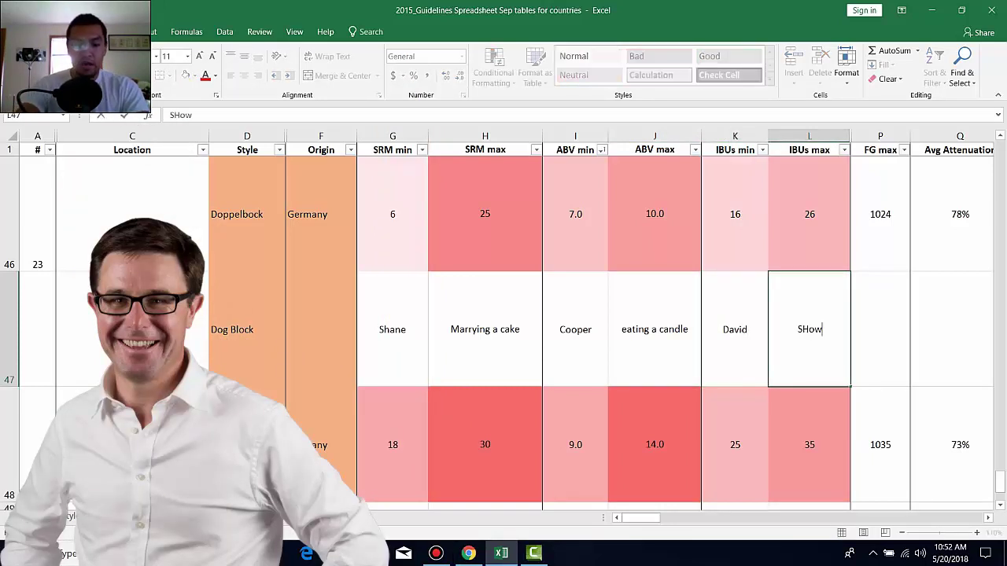
pyautogui.write('ering')
pyautogui.press('Tab')
# - Enter "Piano" as the Avg Attenuation image in row 47, leaving the FG max cell empty
pyautogui.press('Tab')
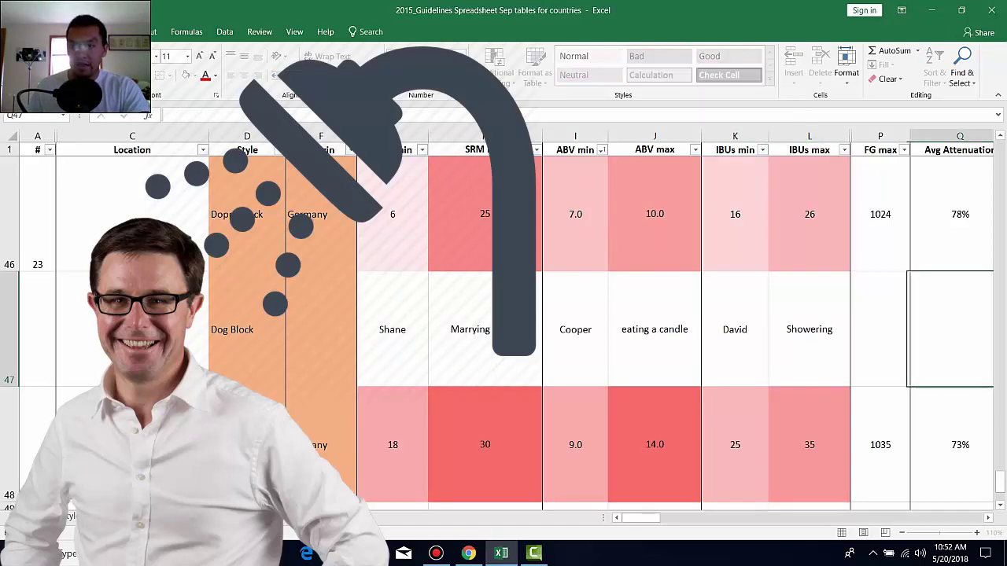
pyautogui.write('Piano')
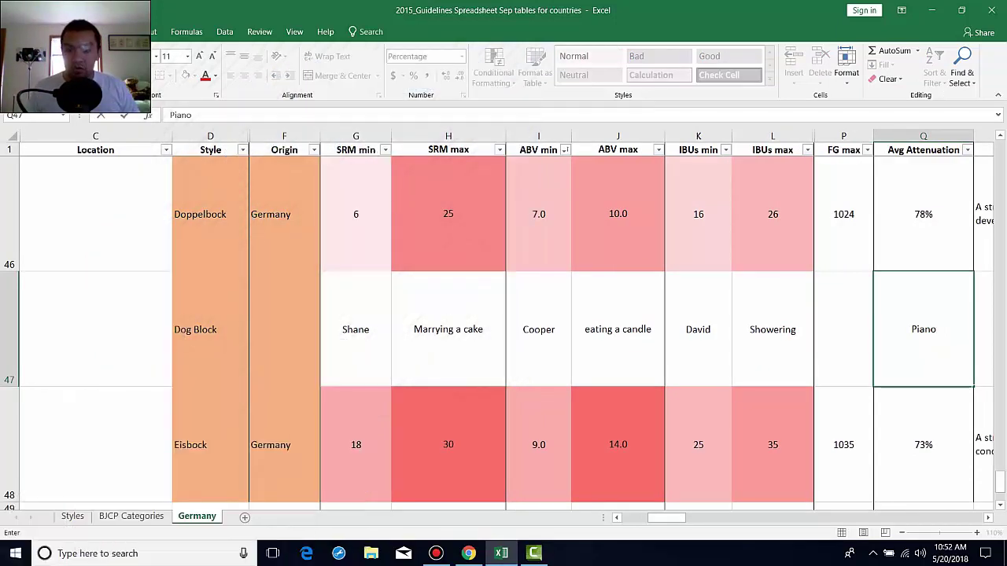
pyautogui.moveTo(666, 518); pyautogui.dragTo(640, 519)
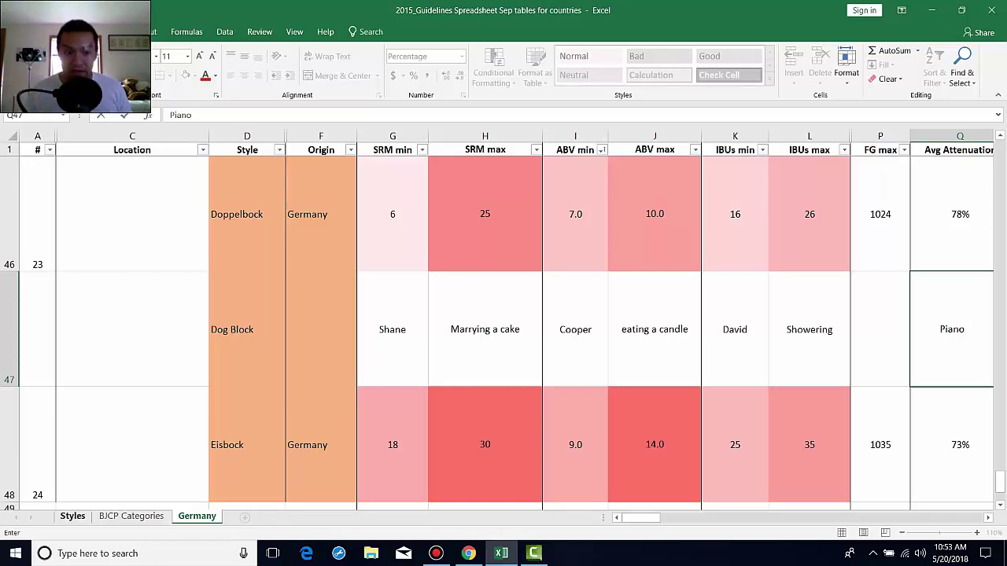
# - Examine the United States beer styles at the end of the Styles sheet and return to the Germany sheet
pyautogui.click(73, 516)
pyautogui.scroll(-6, 504, 330)
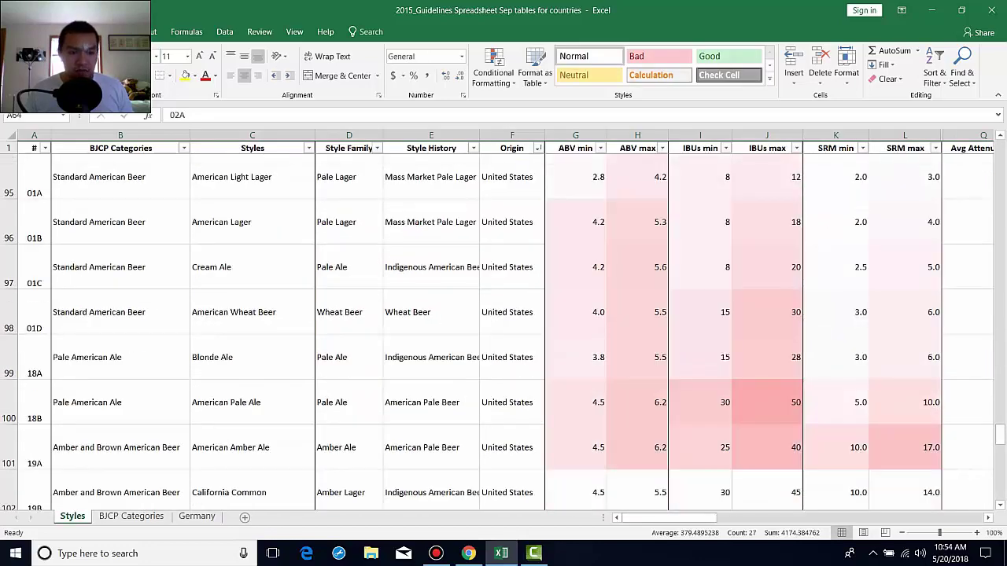
pyautogui.scroll(-2, 504, 330)
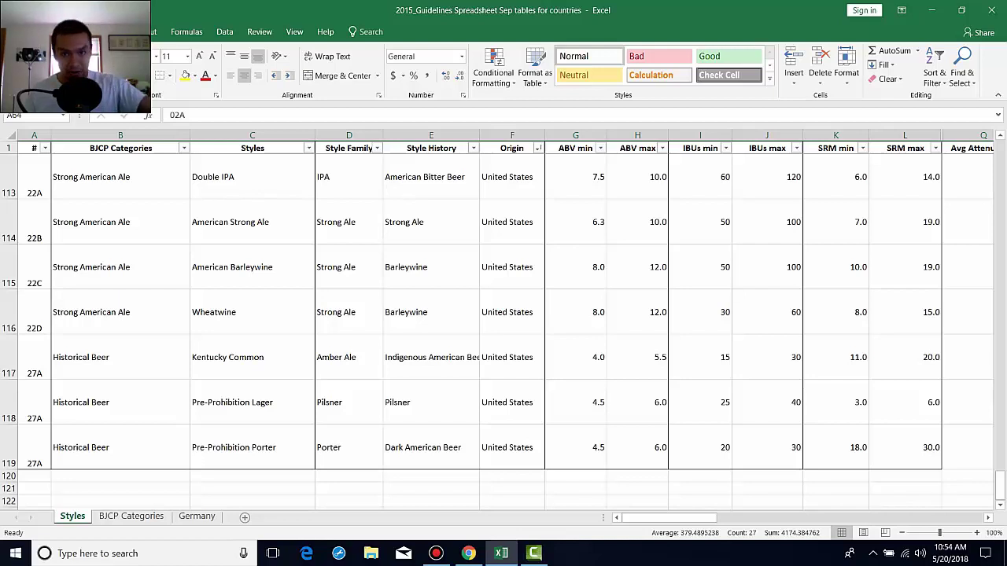
pyautogui.scroll(4, 504, 330)
pyautogui.scroll(4, 503, 330)
pyautogui.scroll(-3, 503, 331)
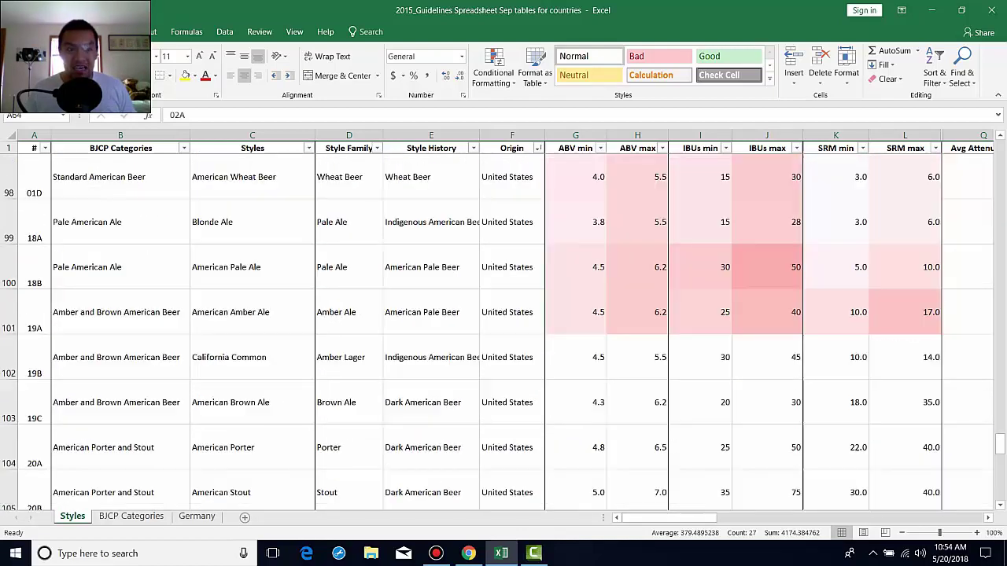
pyautogui.scroll(-4, 503, 330)
pyautogui.scroll(-2, 503, 330)
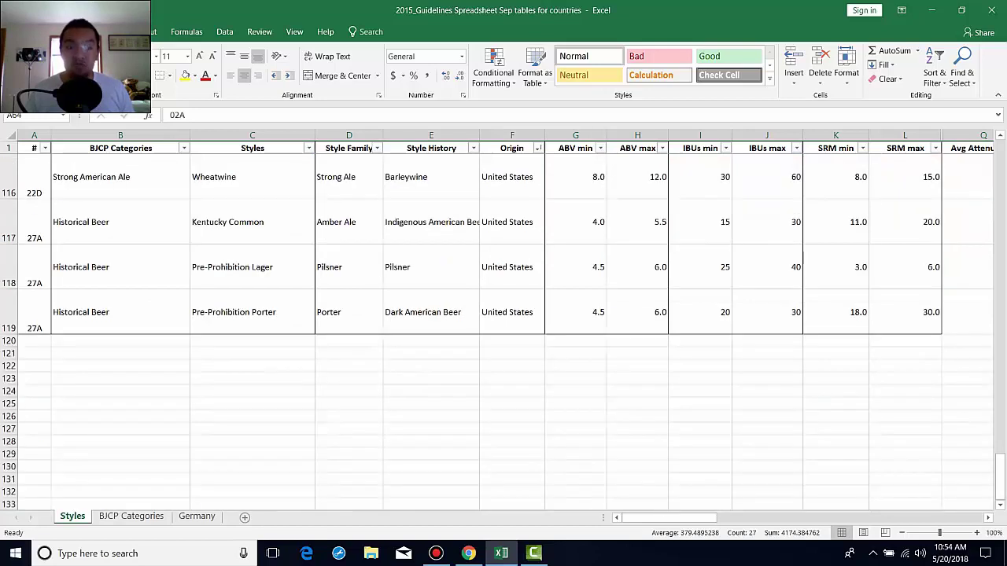
pyautogui.click(197, 517)
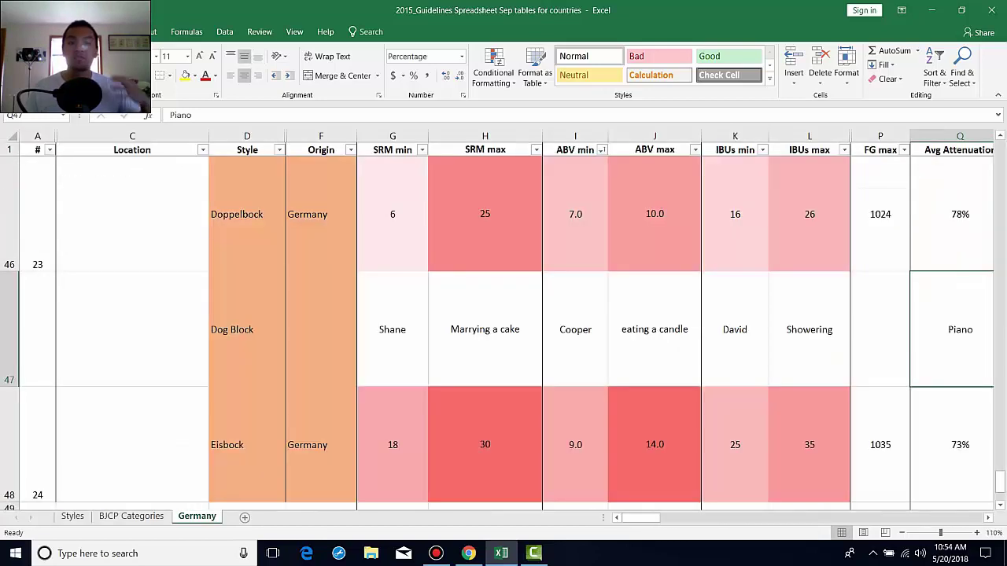